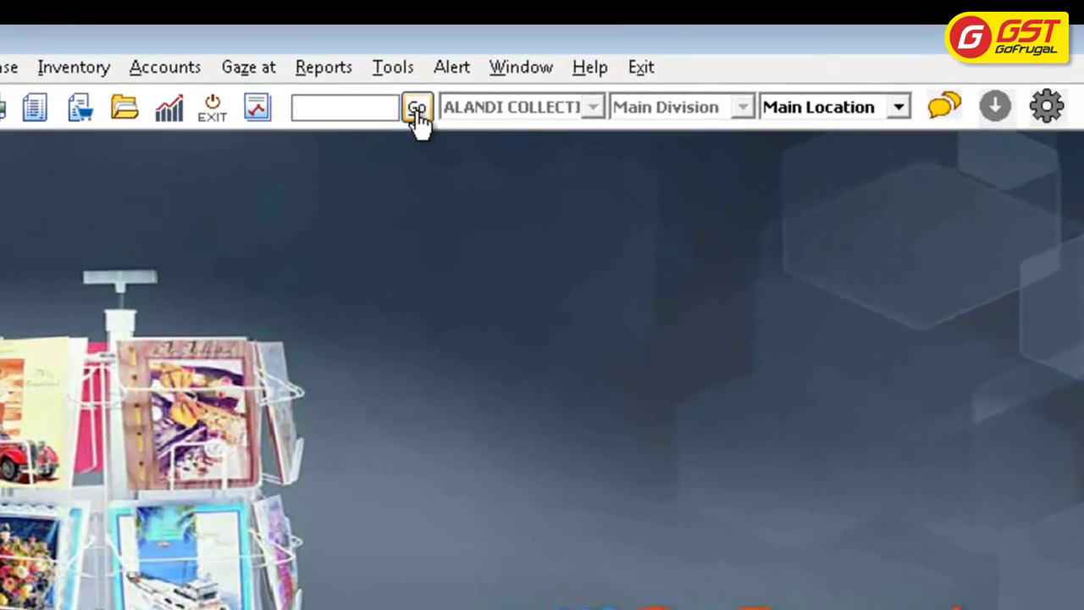
Step: Open the Reprint screen through the menu search using 'reprin'
{"action": "left_click", "coordinate": [418, 109]}
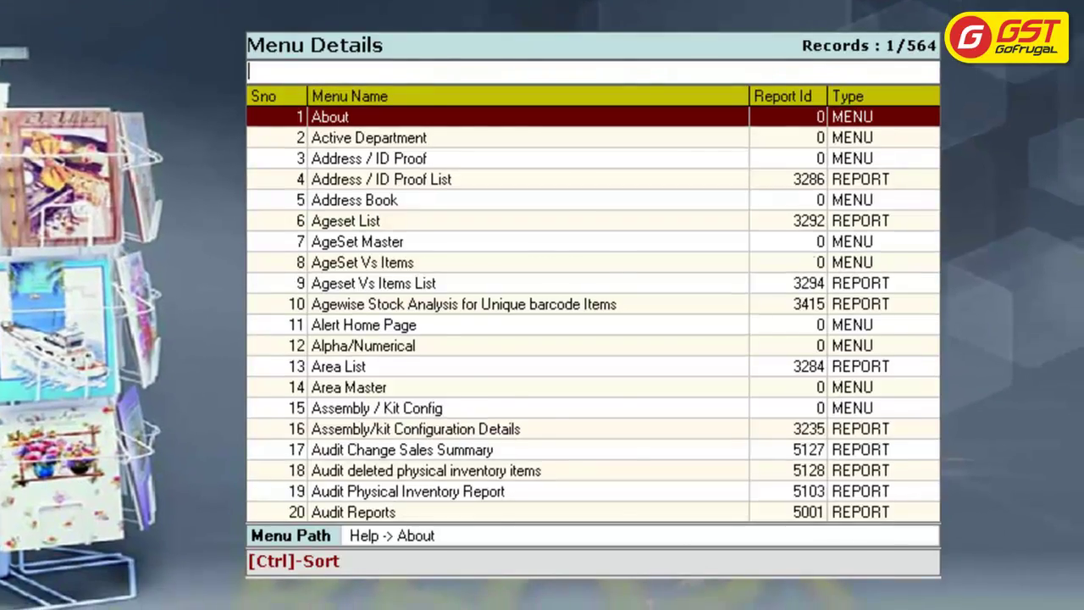
{"action": "type", "text": "reprint"}
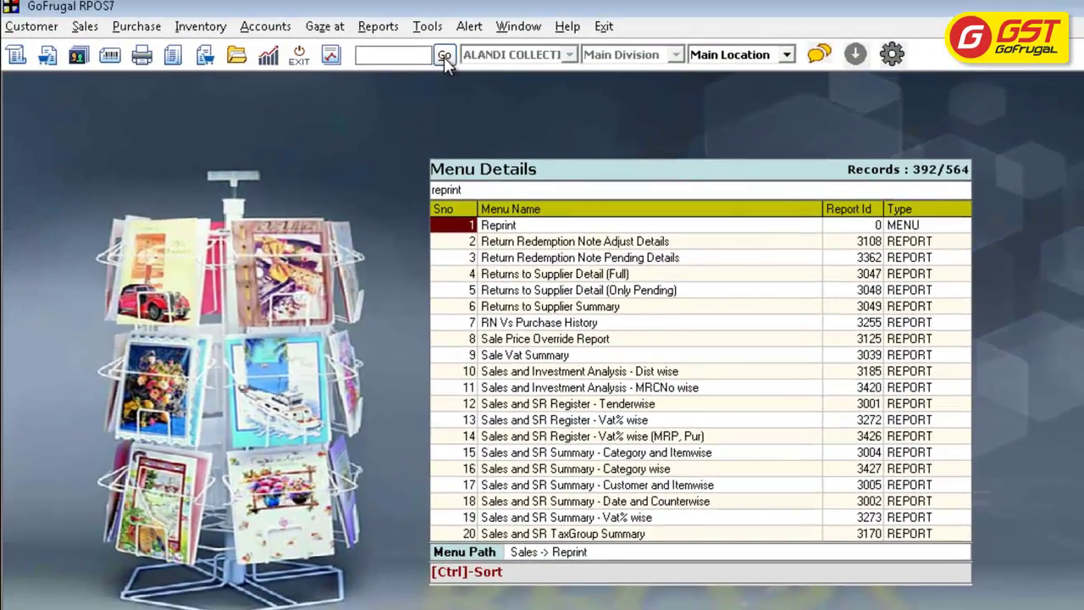
{"action": "key", "text": "Return"}
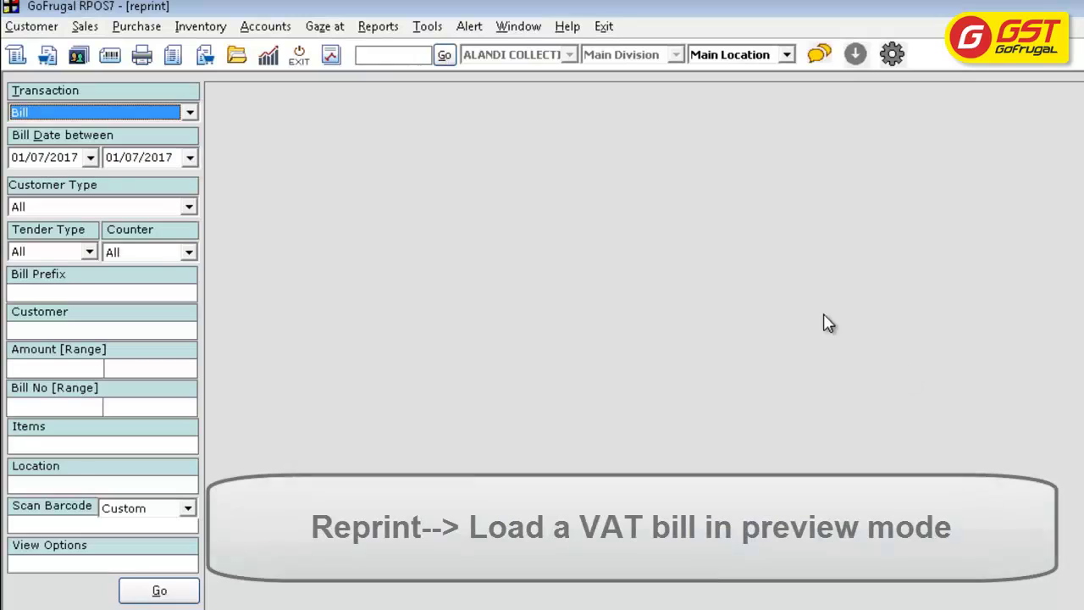
Step: List bills dated 30/06/2017 and preview bill CA1104, which prints as a VAT receipt
{"action": "left_click", "coordinate": [90, 156]}
{"action": "left_click", "coordinate": [163, 225]}
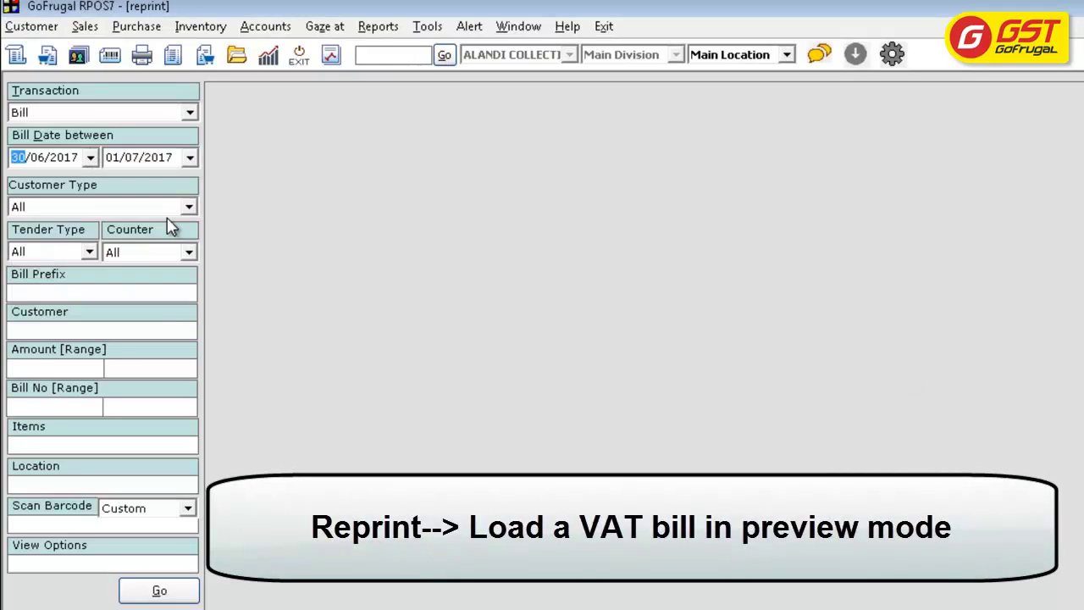
{"action": "left_click", "coordinate": [190, 158]}
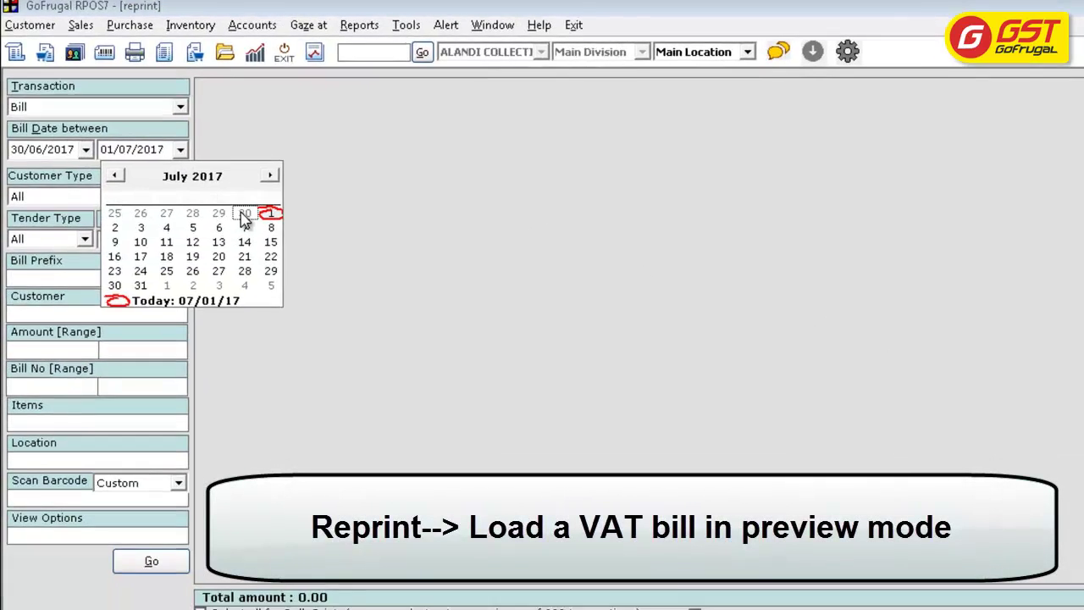
{"action": "left_click", "coordinate": [244, 216]}
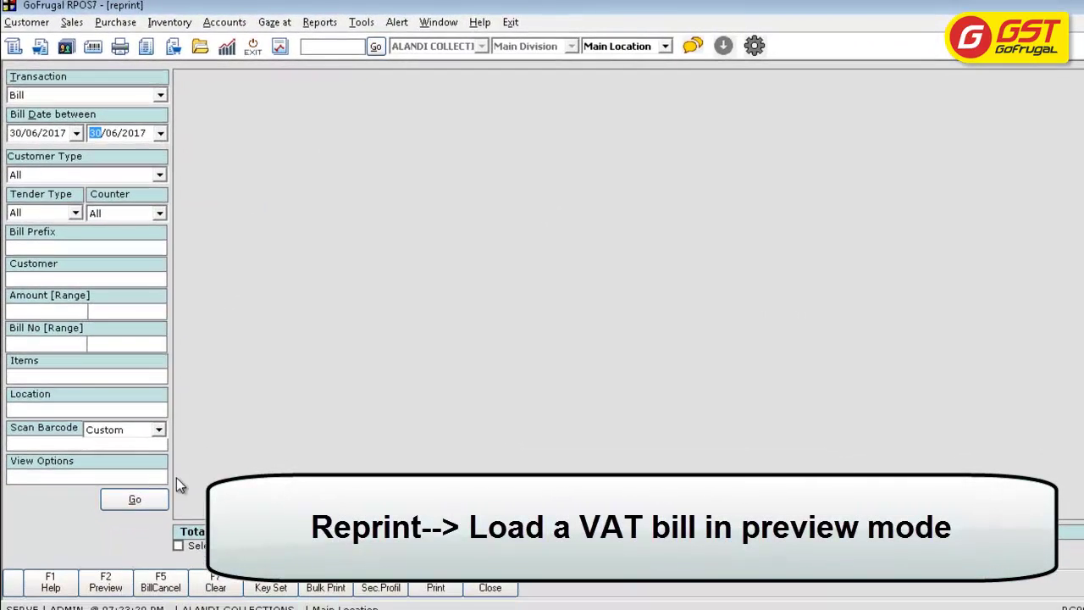
{"action": "left_click", "coordinate": [151, 561]}
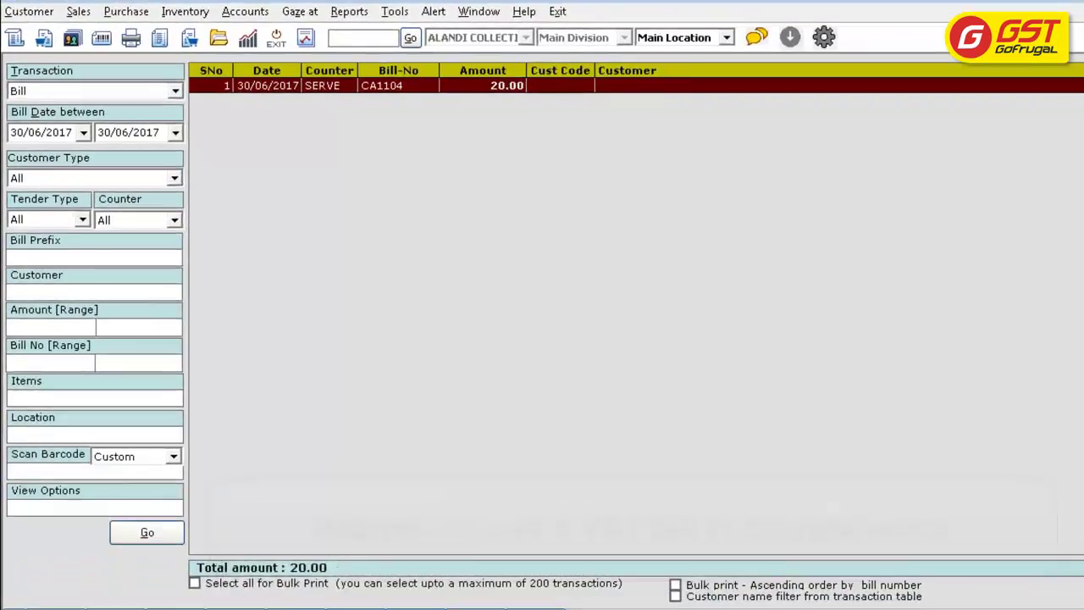
{"action": "key", "text": "Return"}
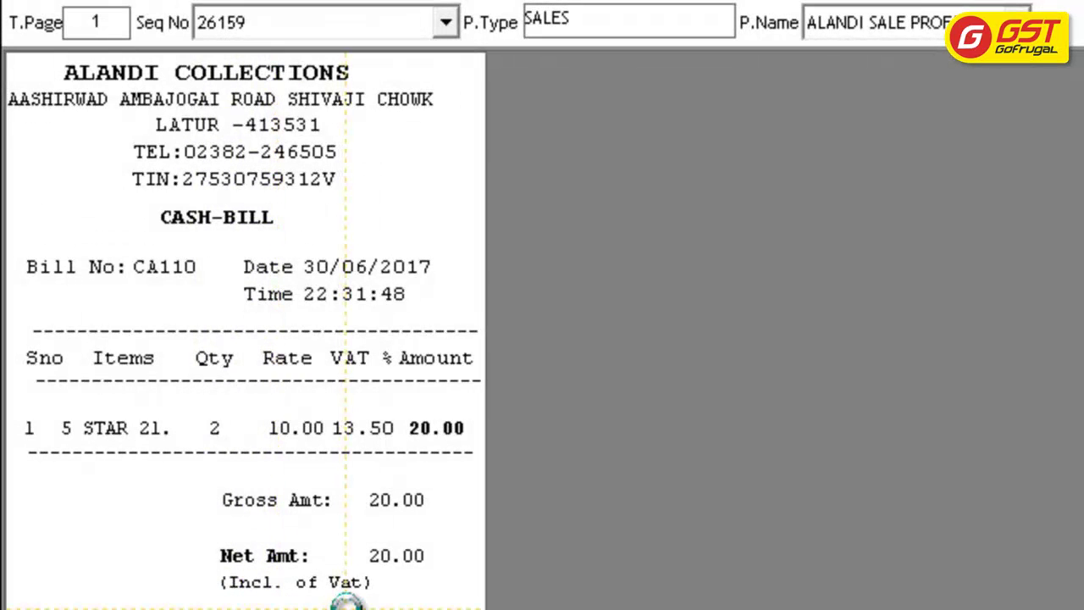
{"action": "key", "text": "Escape"}
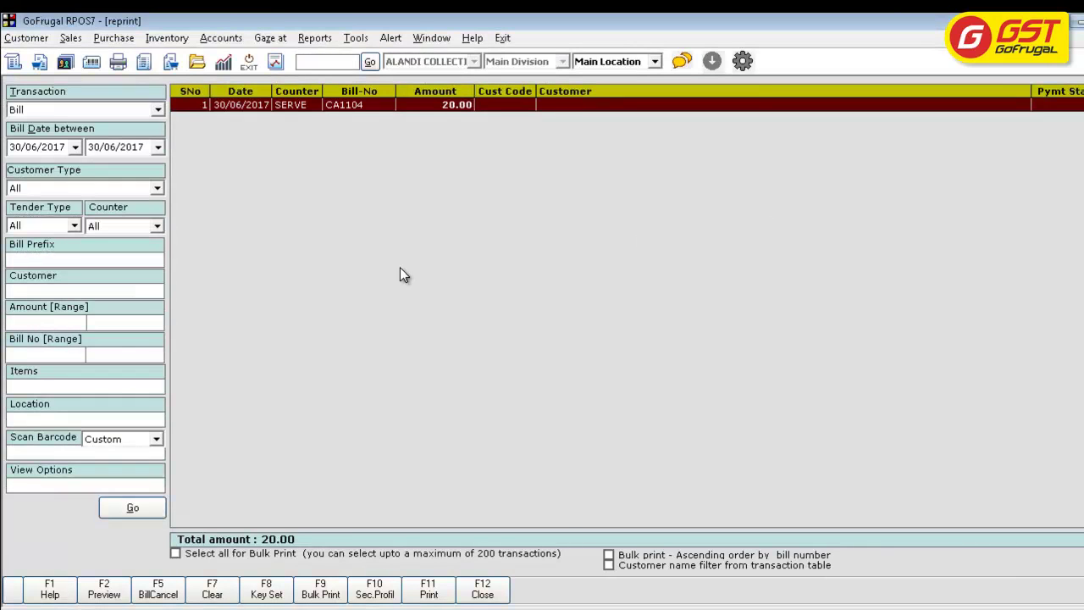
Step: Set both bill dates to 01/07/2017 and refresh the list to show bill CA1106 for 20.00
{"action": "left_click", "coordinate": [75, 147]}
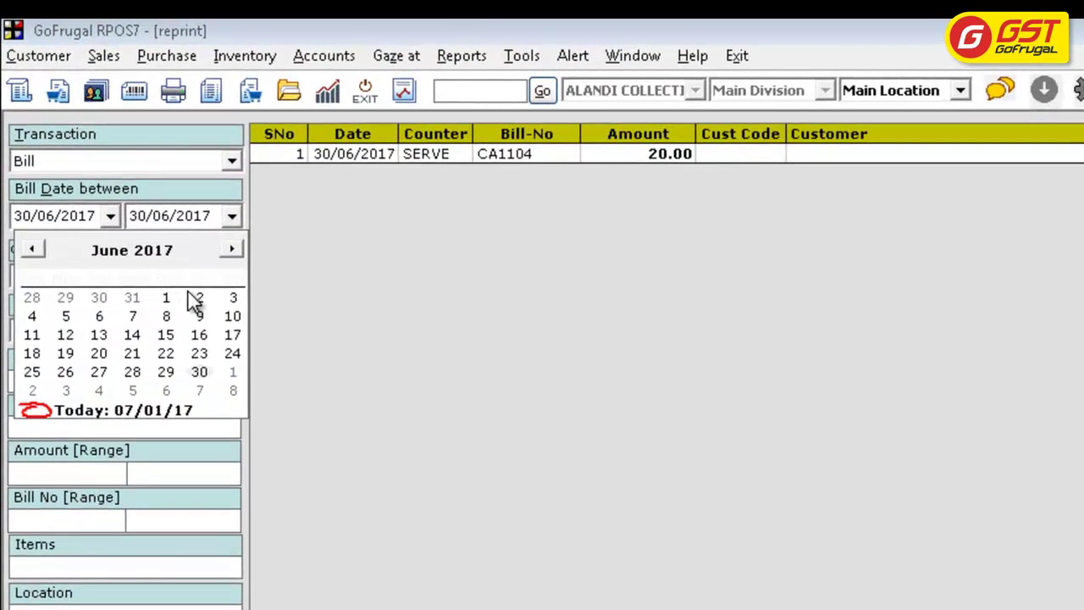
{"action": "left_click", "coordinate": [233, 371]}
{"action": "left_click", "coordinate": [232, 217]}
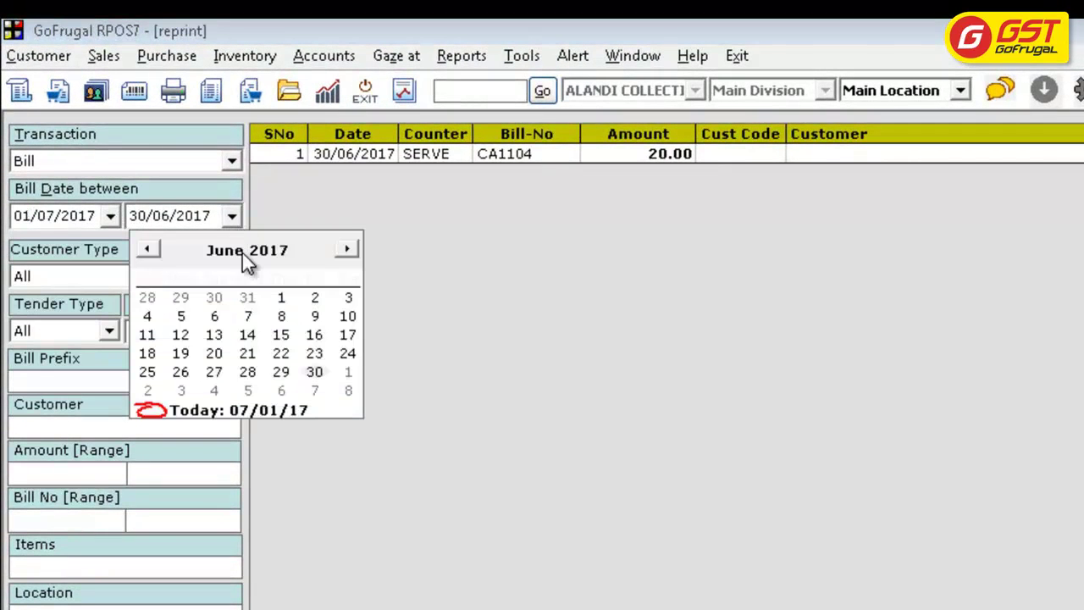
{"action": "left_click", "coordinate": [352, 369]}
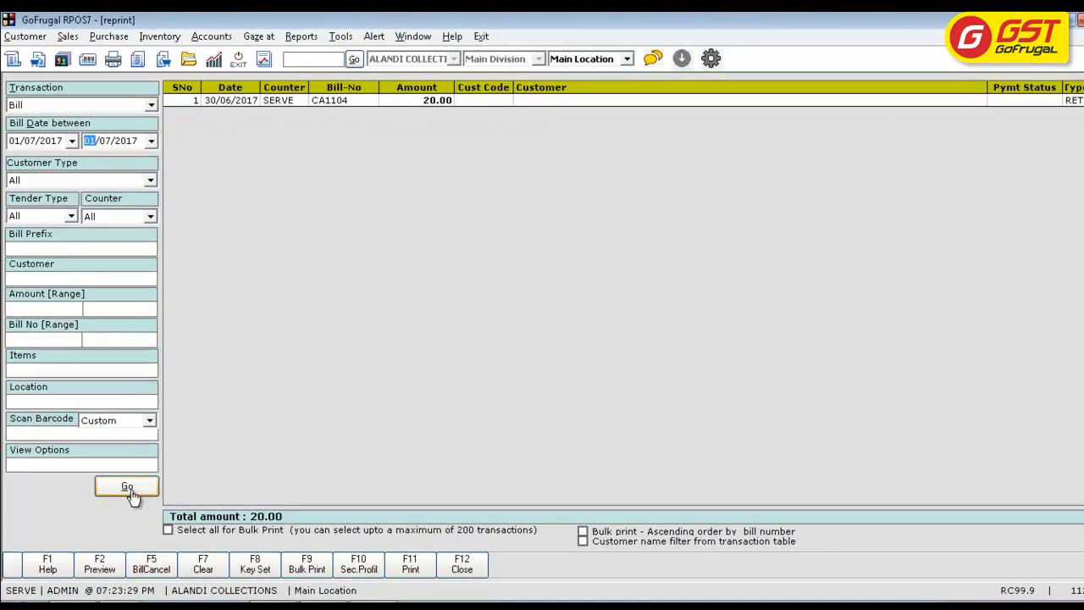
{"action": "left_click", "coordinate": [127, 489]}
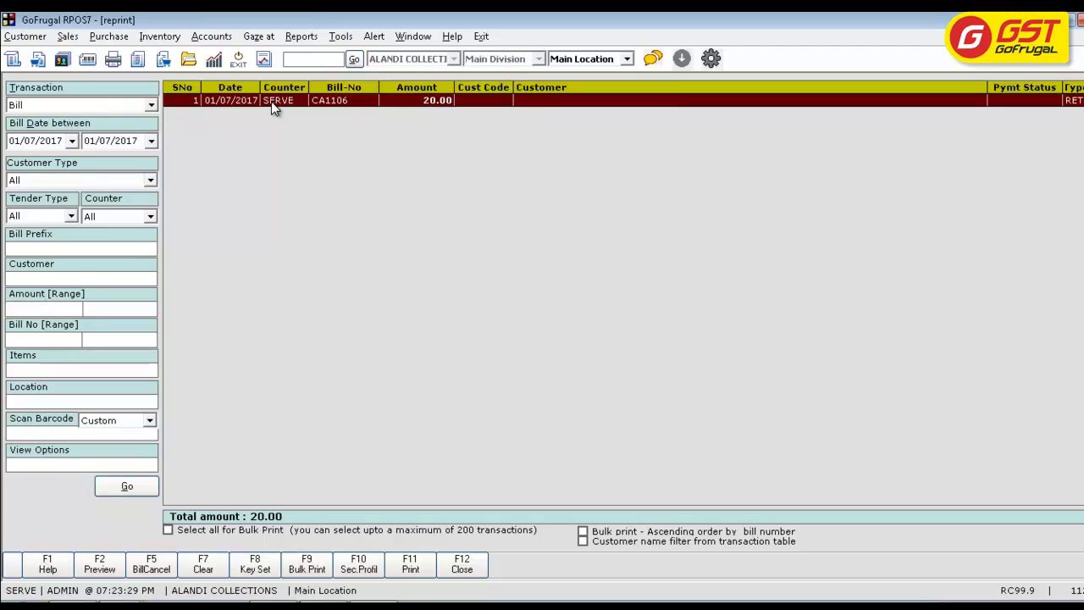
Step: Preview bill CA1106 for printing
{"action": "left_click", "coordinate": [100, 568]}
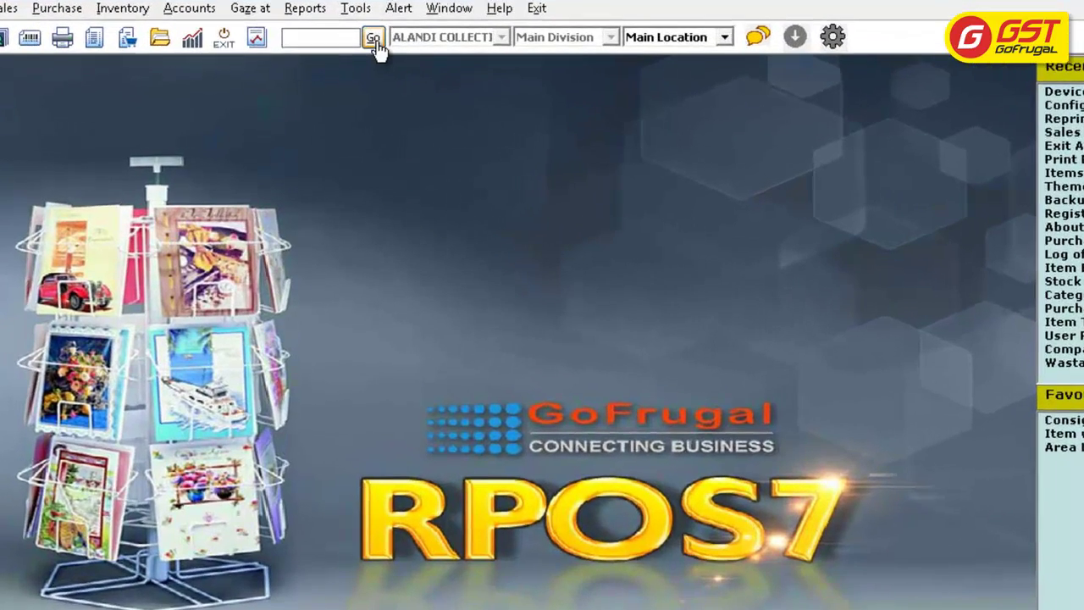
Step: Open Device settings via 'dev' and show the GST print profile selection table
{"action": "left_click", "coordinate": [347, 62]}
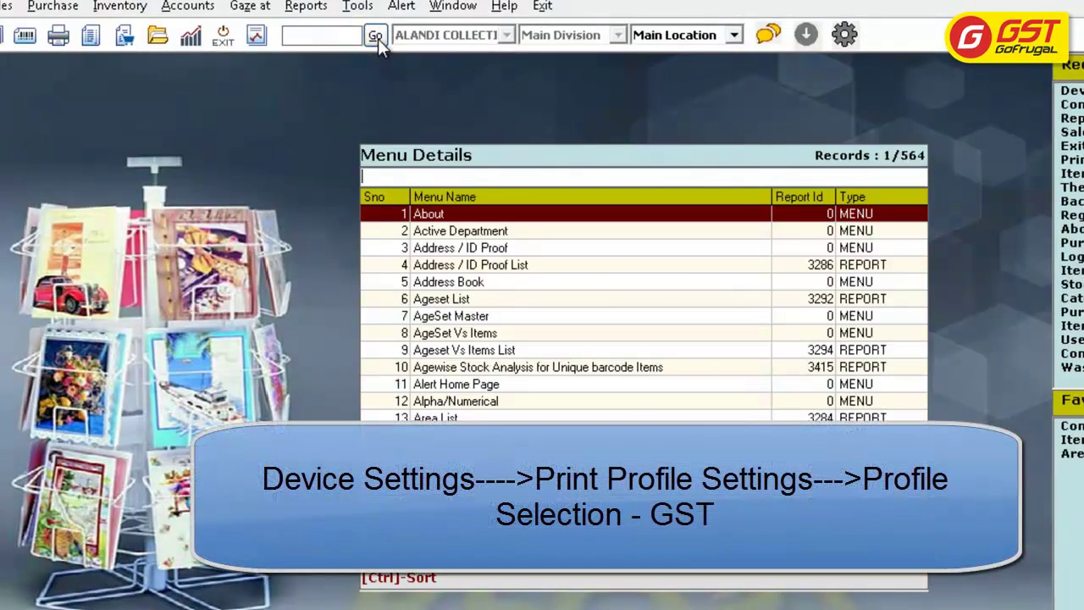
{"action": "type", "text": "de"}
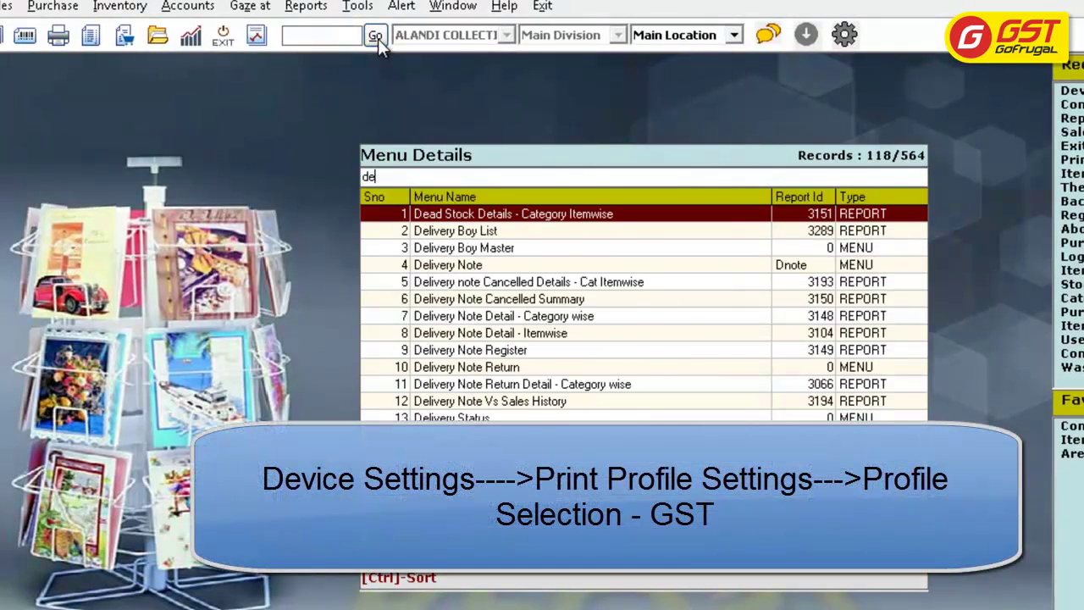
{"action": "type", "text": "v"}
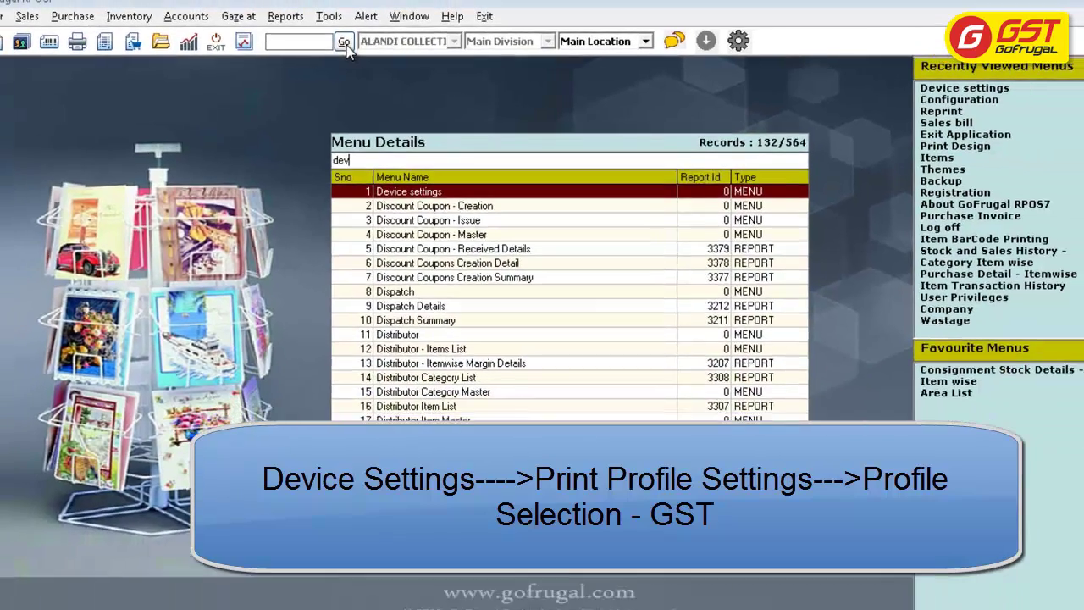
{"action": "key", "text": "Return"}
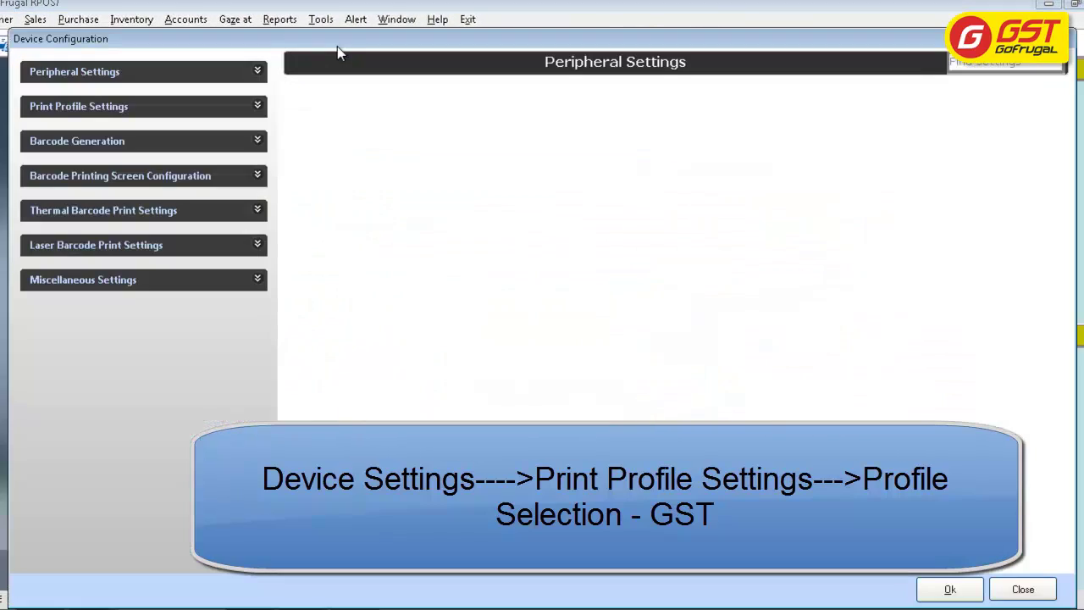
{"action": "left_click", "coordinate": [103, 108]}
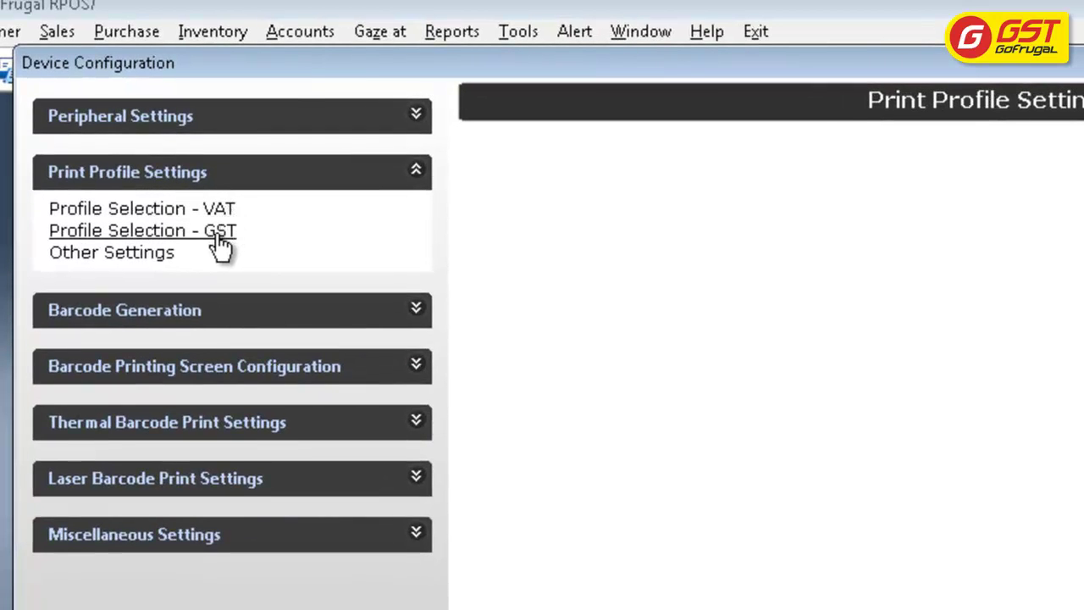
{"action": "left_click", "coordinate": [218, 242]}
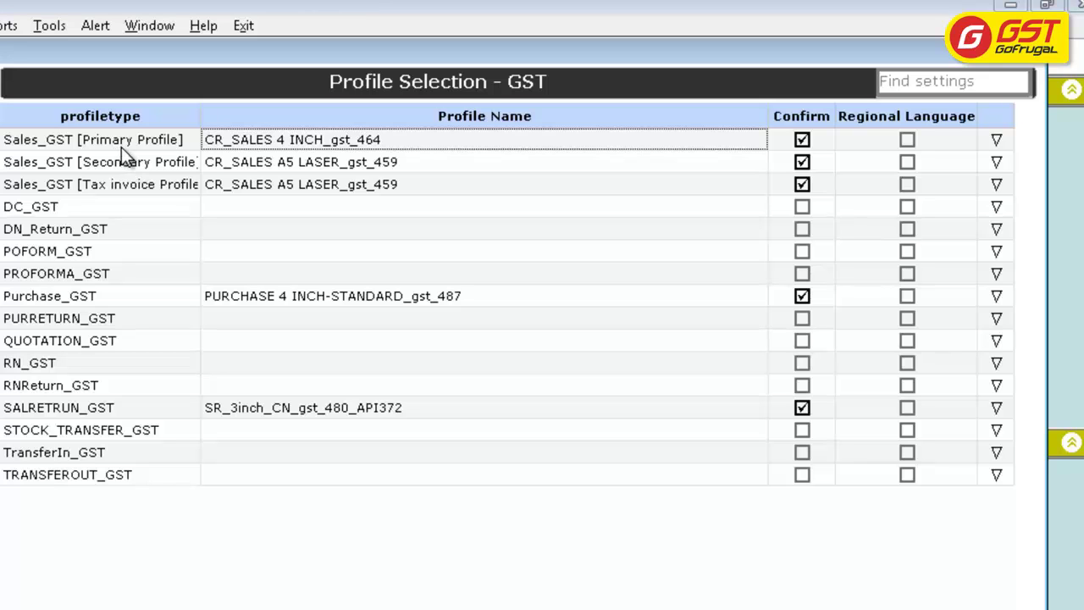
Step: Set CR_SALES 4 INCH_gst_464 as the primary sales profile and save the device settings
{"action": "left_click", "coordinate": [391, 141]}
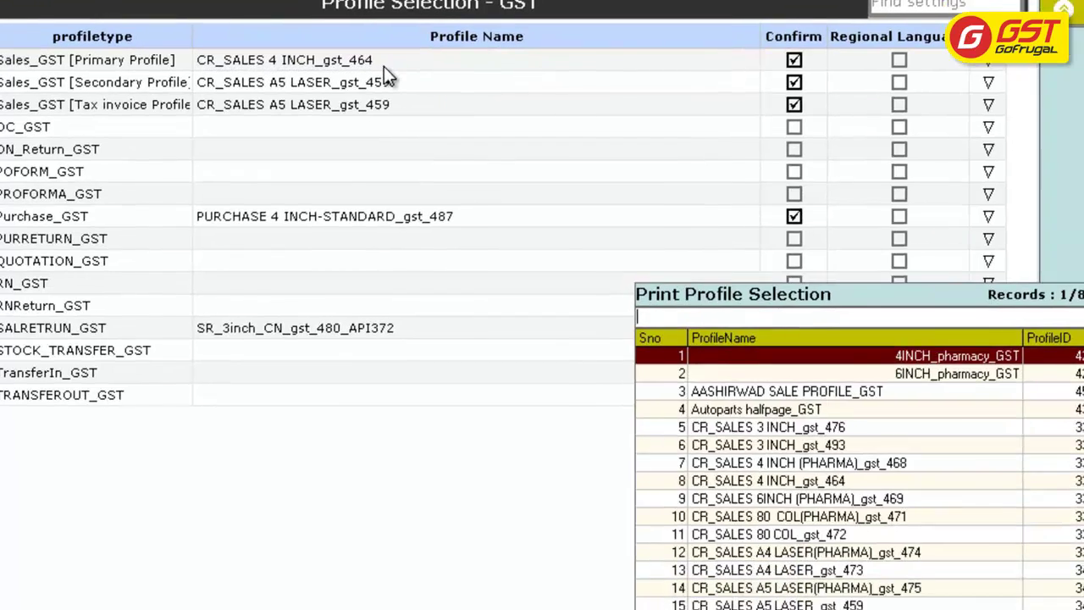
{"action": "key", "text": "Down"}
{"action": "key", "text": "Down"}
{"action": "key", "text": "Down"}
{"action": "key", "text": "Down"}
{"action": "key", "text": "Down"}
{"action": "key", "text": "Down"}
{"action": "key", "text": "Down"}
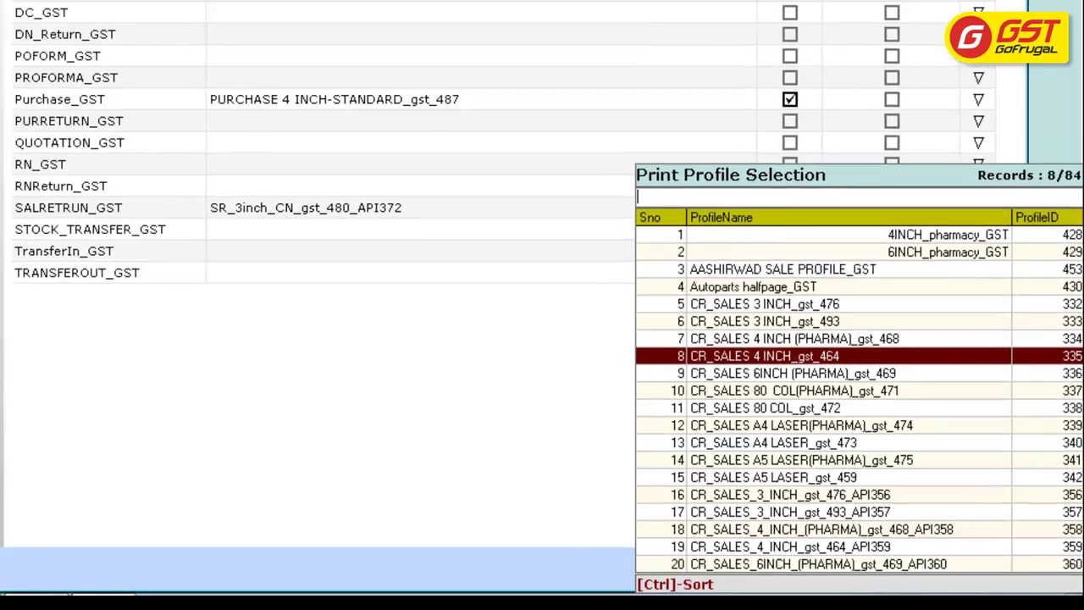
{"action": "key", "text": "Return"}
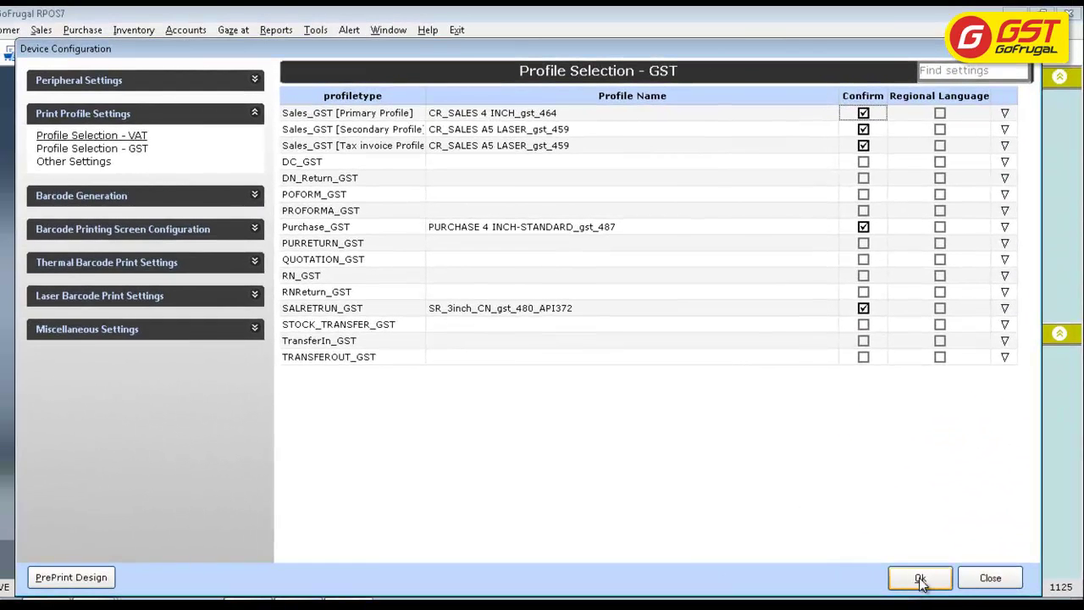
{"action": "left_click", "coordinate": [919, 580]}
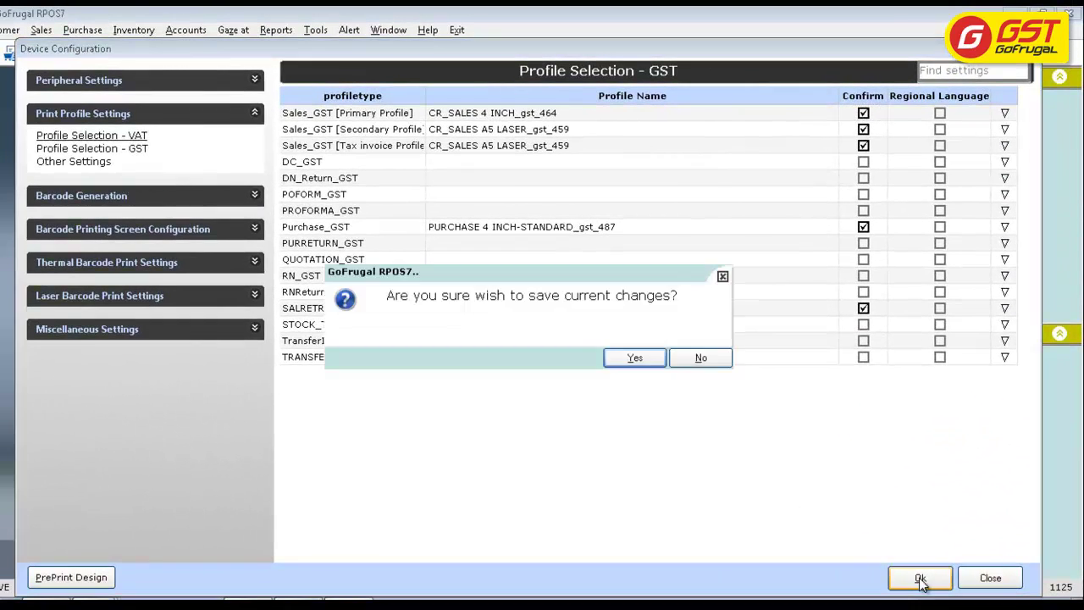
{"action": "left_click", "coordinate": [634, 363]}
{"action": "left_click", "coordinate": [690, 362]}
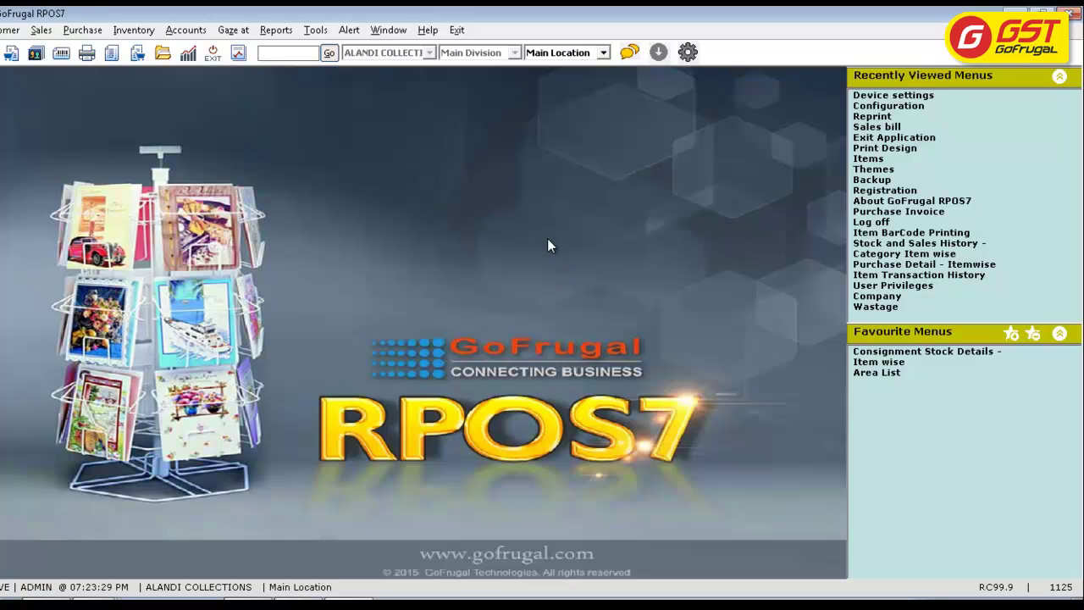
Step: Open Reprint and list bills from 01/06/2017 to 30/06/2017, totalling 48790.42
{"action": "left_click", "coordinate": [330, 54]}
{"action": "type", "text": "repri"}
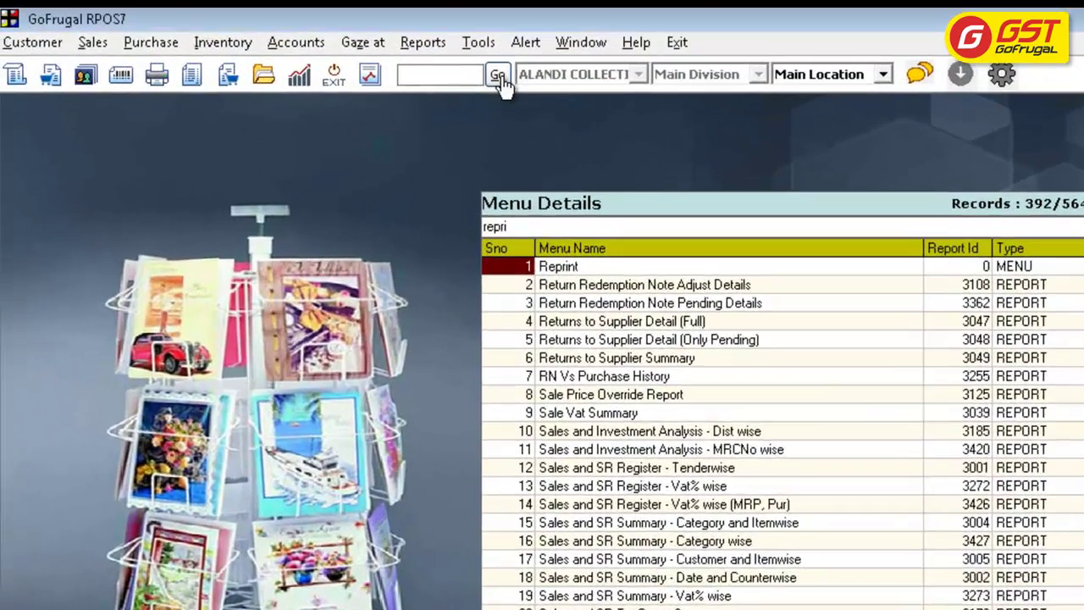
{"action": "key", "text": "Return"}
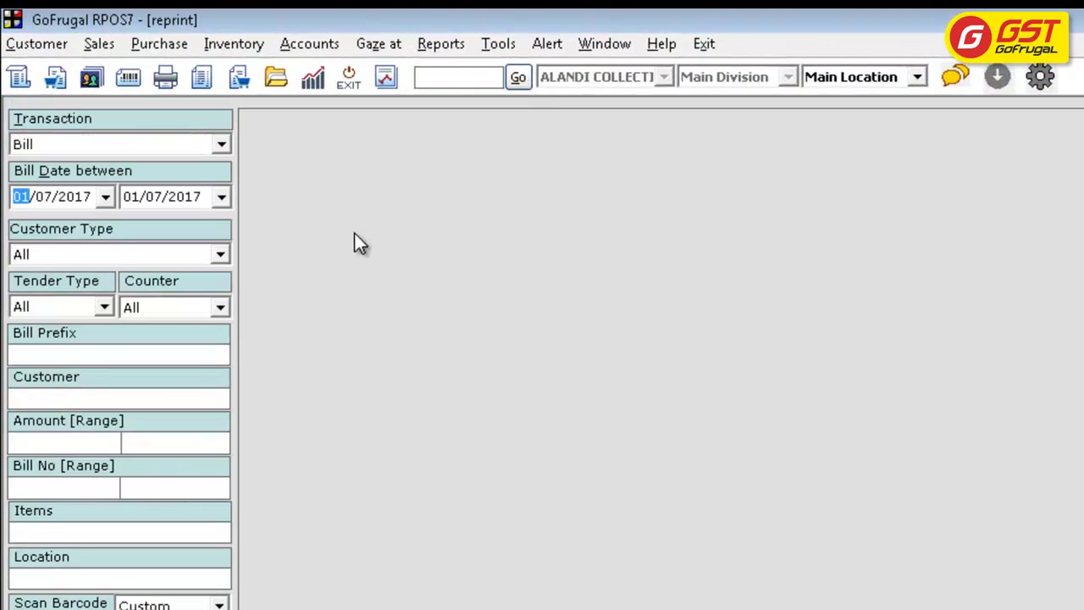
{"action": "left_click", "coordinate": [105, 197]}
{"action": "left_click", "coordinate": [32, 229]}
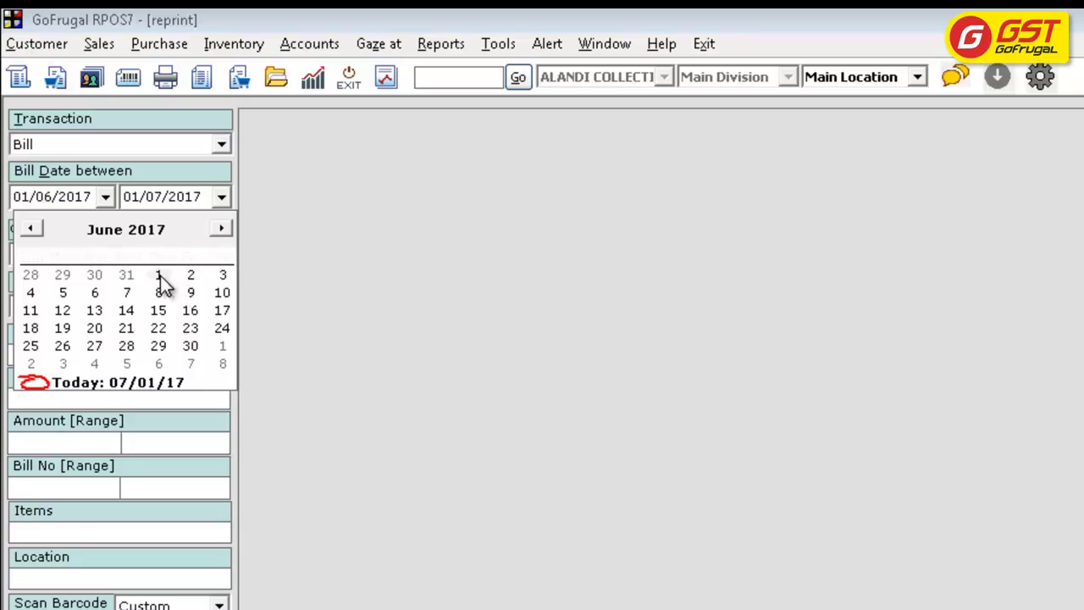
{"action": "left_click", "coordinate": [161, 275]}
{"action": "left_click", "coordinate": [221, 197]}
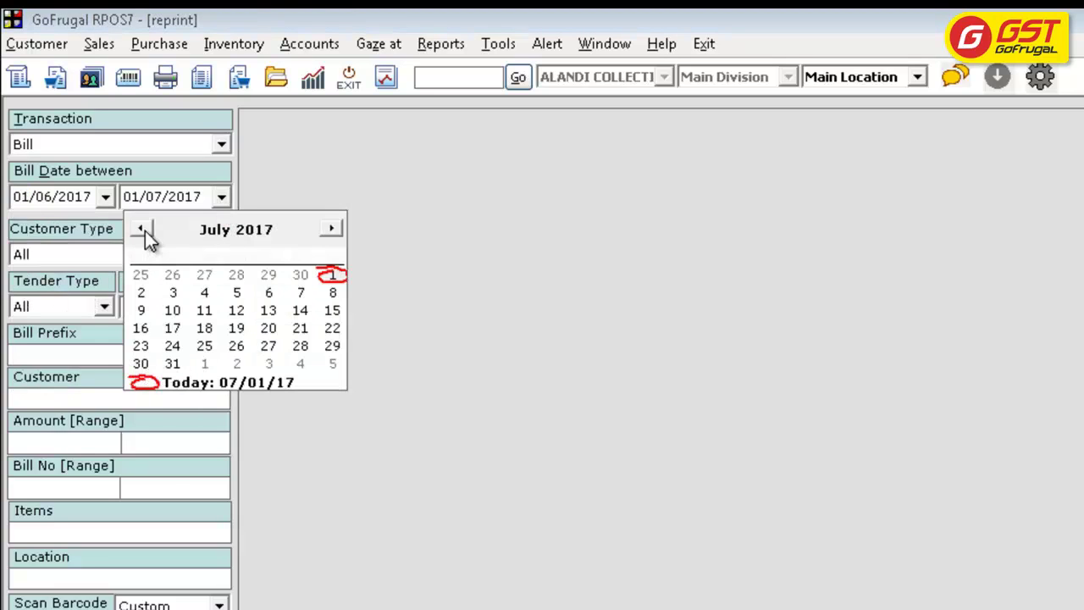
{"action": "left_click", "coordinate": [300, 275]}
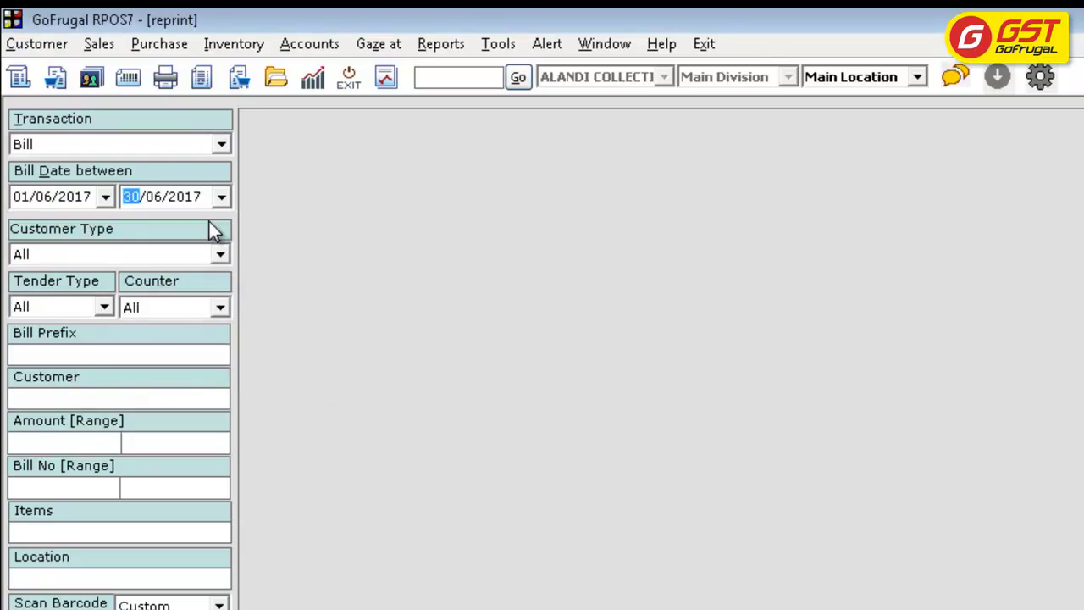
{"action": "left_click", "coordinate": [140, 566]}
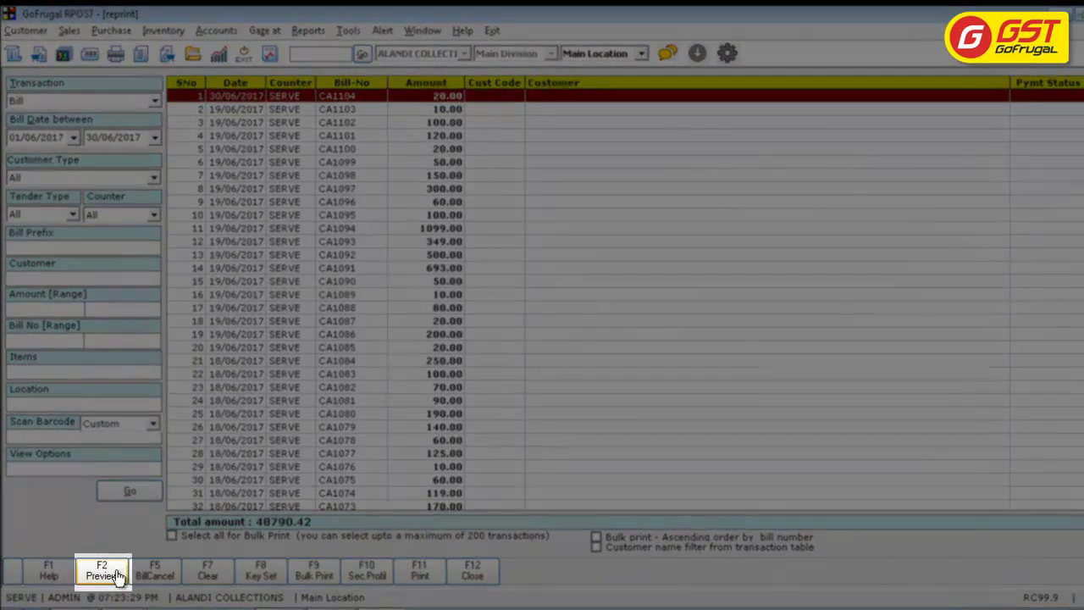
Step: Preview old bill CA1104 as a VAT cash bill, then start closing Reprint
{"action": "left_click", "coordinate": [102, 570]}
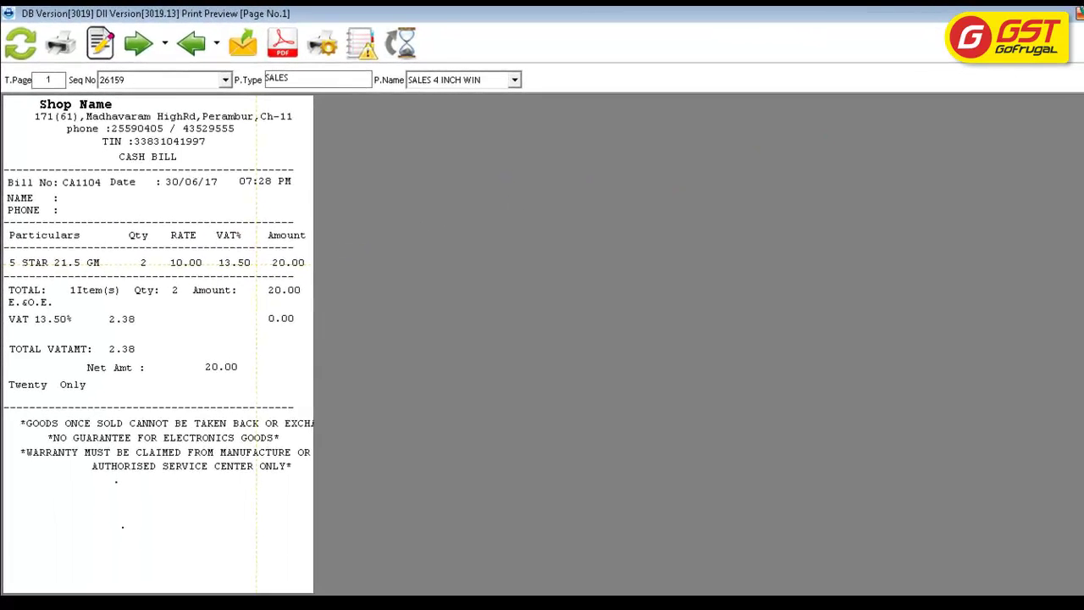
{"action": "left_click", "coordinate": [1077, 12]}
{"action": "left_click", "coordinate": [464, 558]}
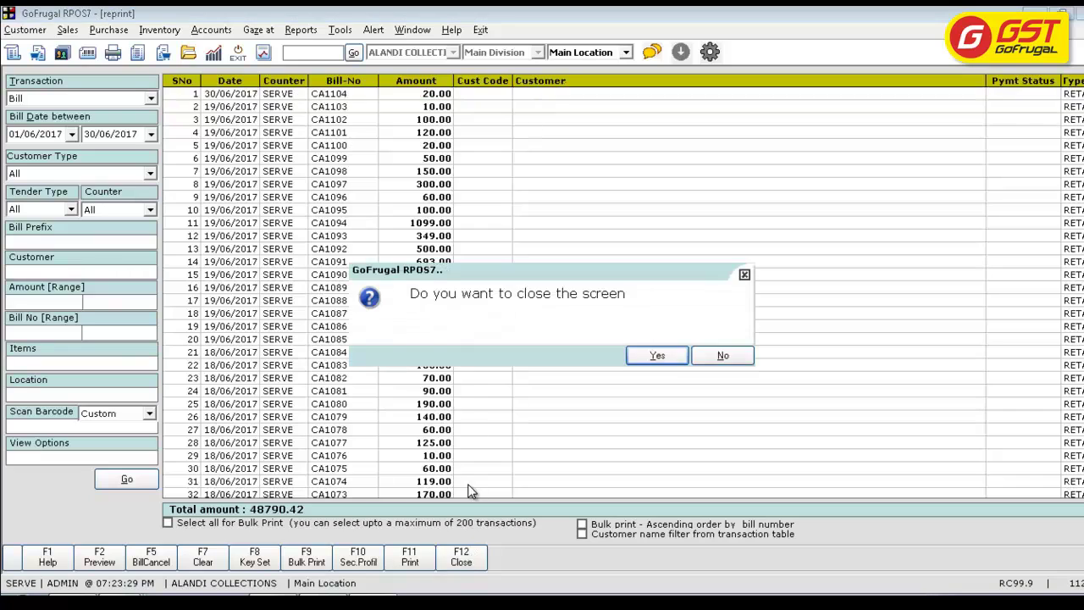
Step: Close Reprint and open the Sales Bill screen through the 'sales b' menu search
{"action": "left_click", "coordinate": [660, 355]}
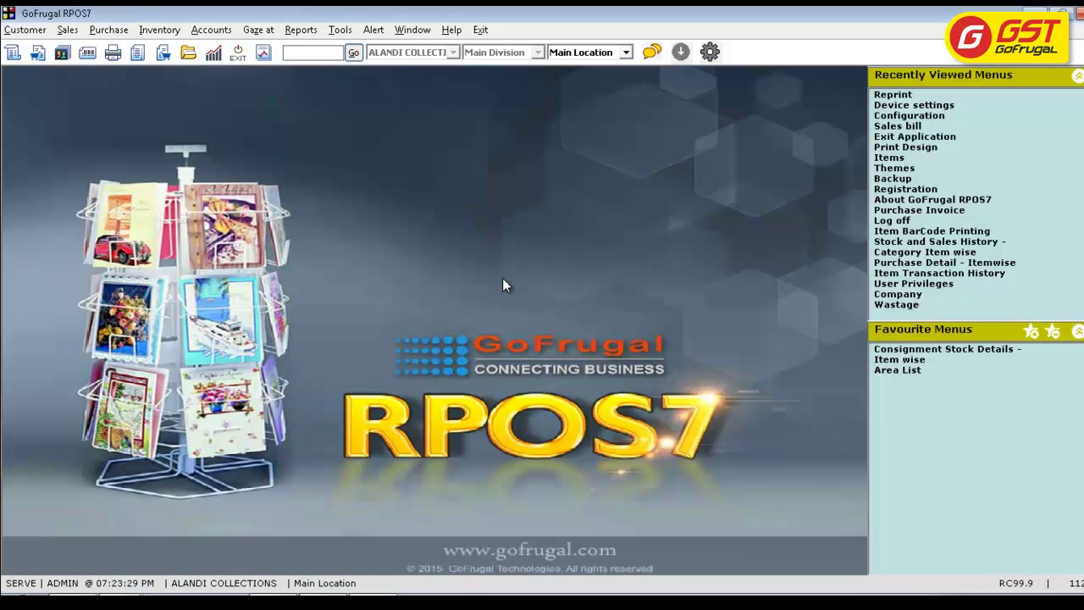
{"action": "left_click", "coordinate": [354, 54]}
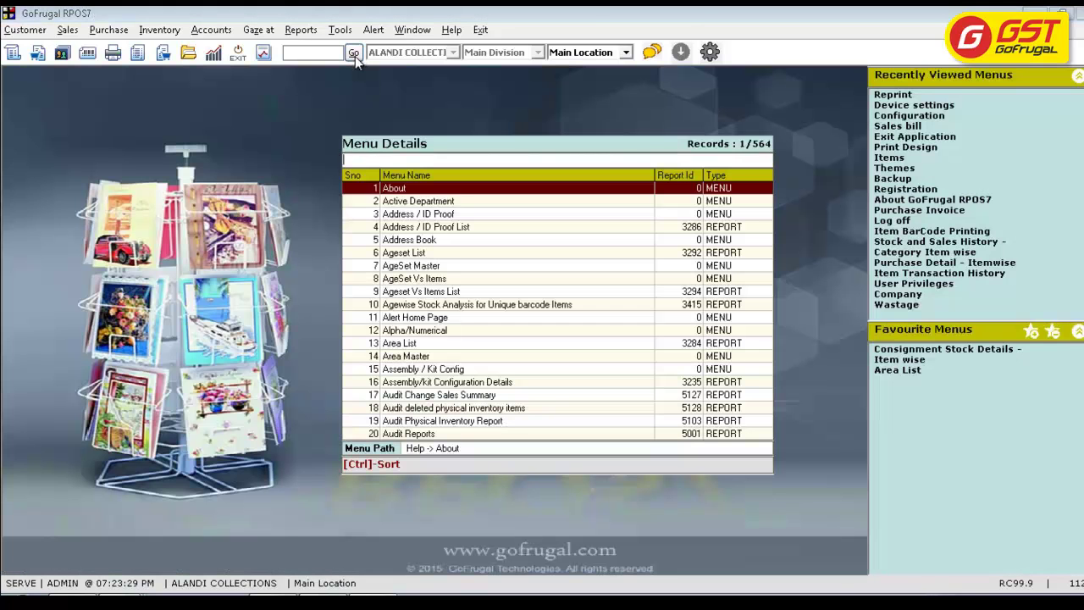
{"action": "type", "text": "sales b"}
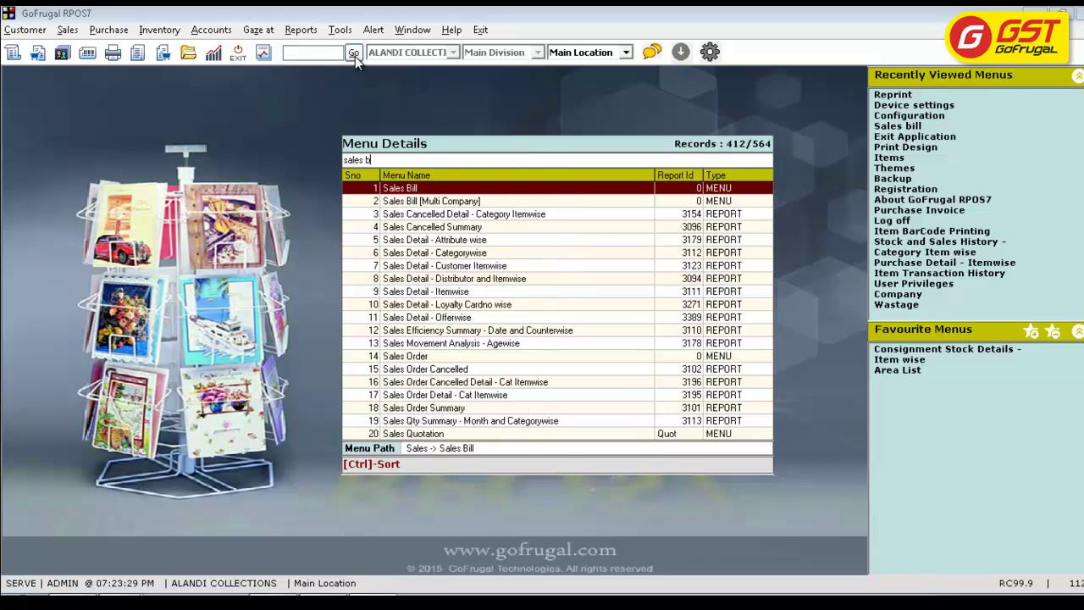
{"action": "key", "text": "Return"}
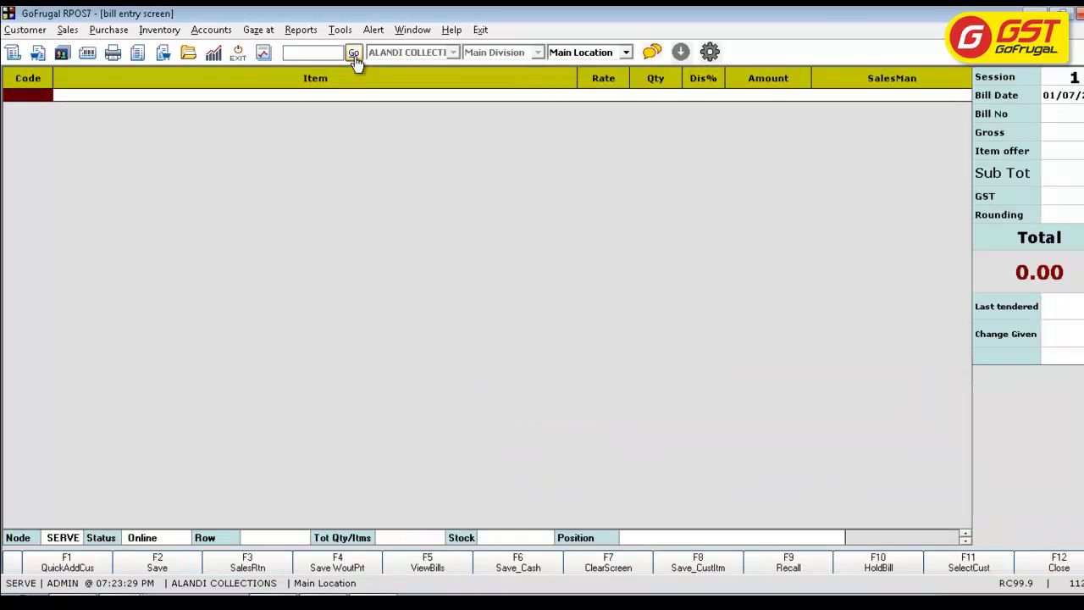
Step: Bill two 5 STAR 21.5 GM items for 20.00 cash, save without printing, and close
{"action": "key", "text": "Return"}
{"action": "key", "text": "Return"}
{"action": "key", "text": "Return"}
{"action": "key", "text": "Return"}
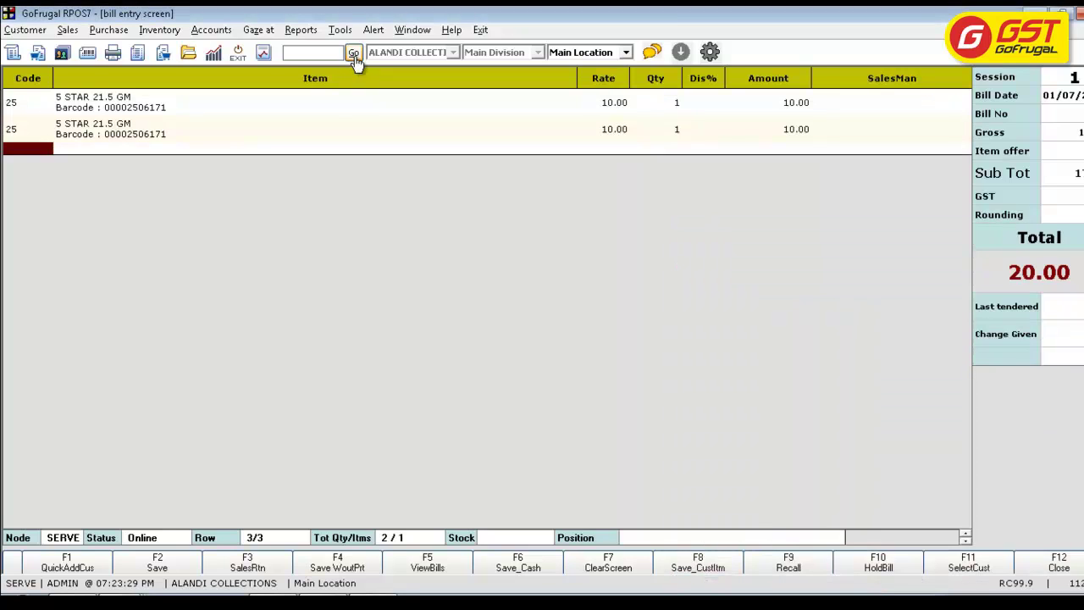
{"action": "key", "text": "F2"}
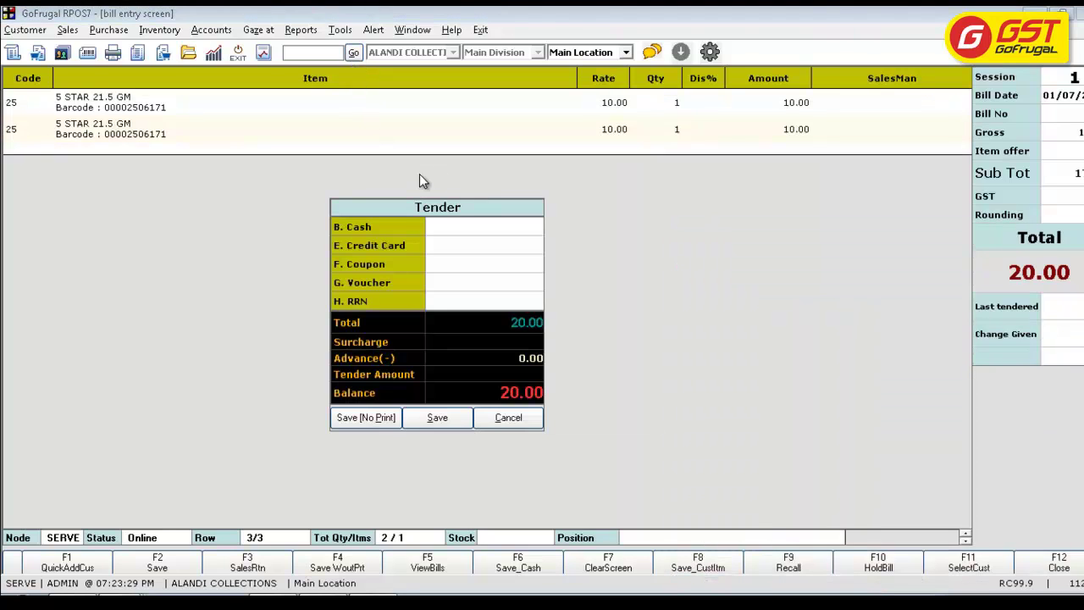
{"action": "key", "text": "Return"}
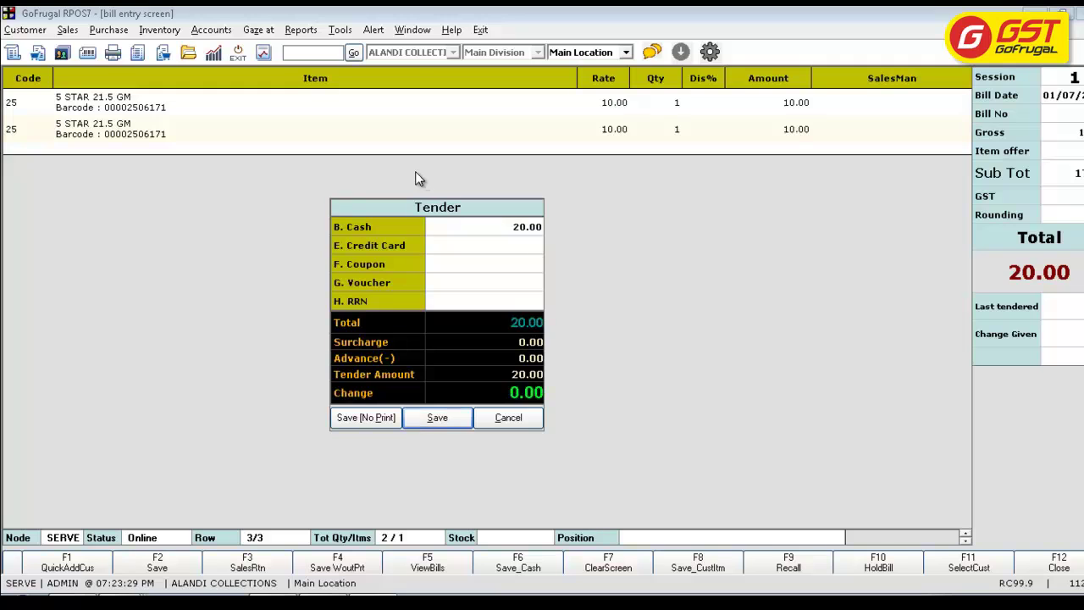
{"action": "left_click", "coordinate": [392, 417]}
{"action": "key", "text": "F12"}
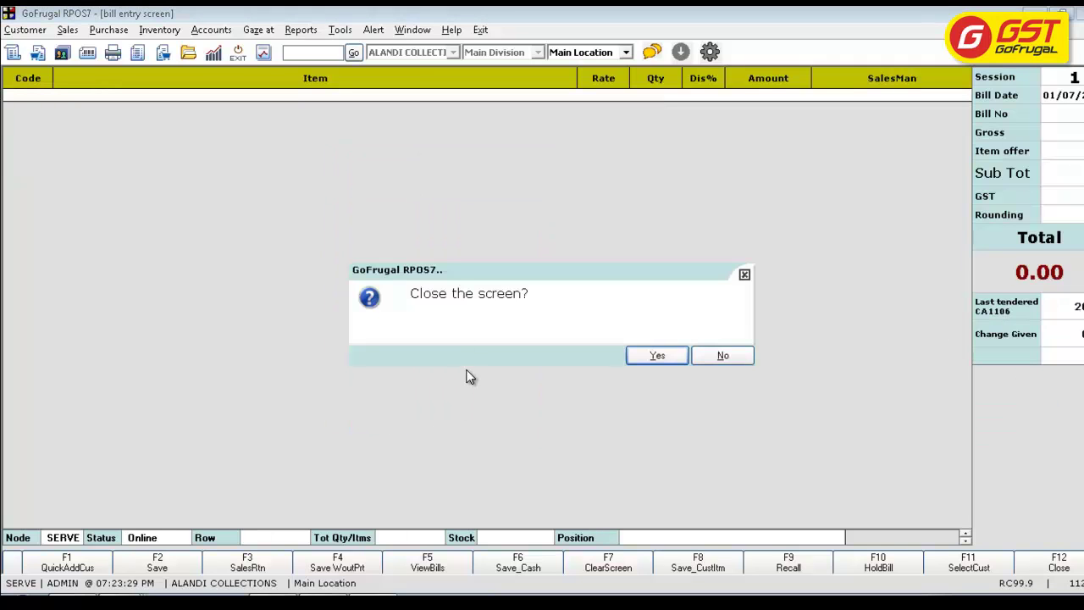
{"action": "left_click", "coordinate": [658, 355]}
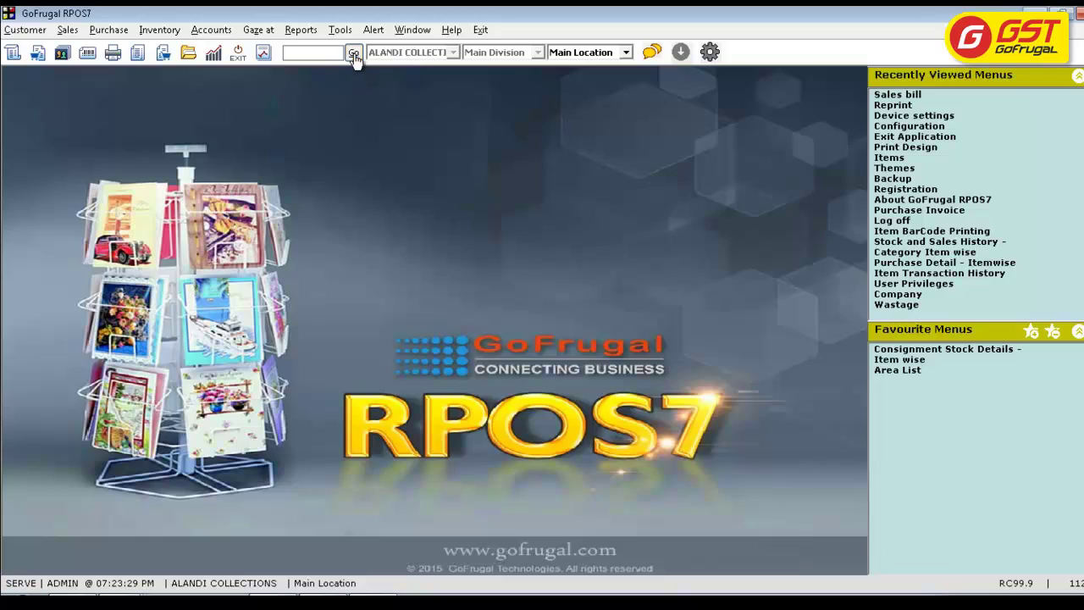
{"action": "left_click", "coordinate": [354, 53]}
Step: Reopen Reprint, list 01/07/2017 bills, and preview CA1106 showing 6% CGST and 6% SGST
{"action": "type", "text": "repri"}
{"action": "key", "text": "Return"}
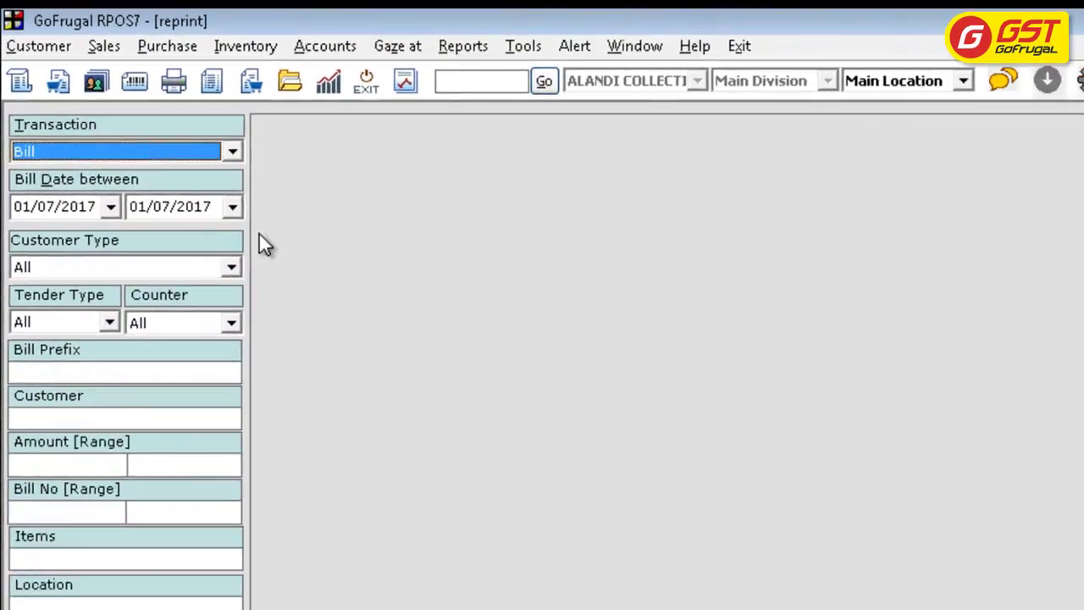
{"action": "left_click", "coordinate": [133, 499]}
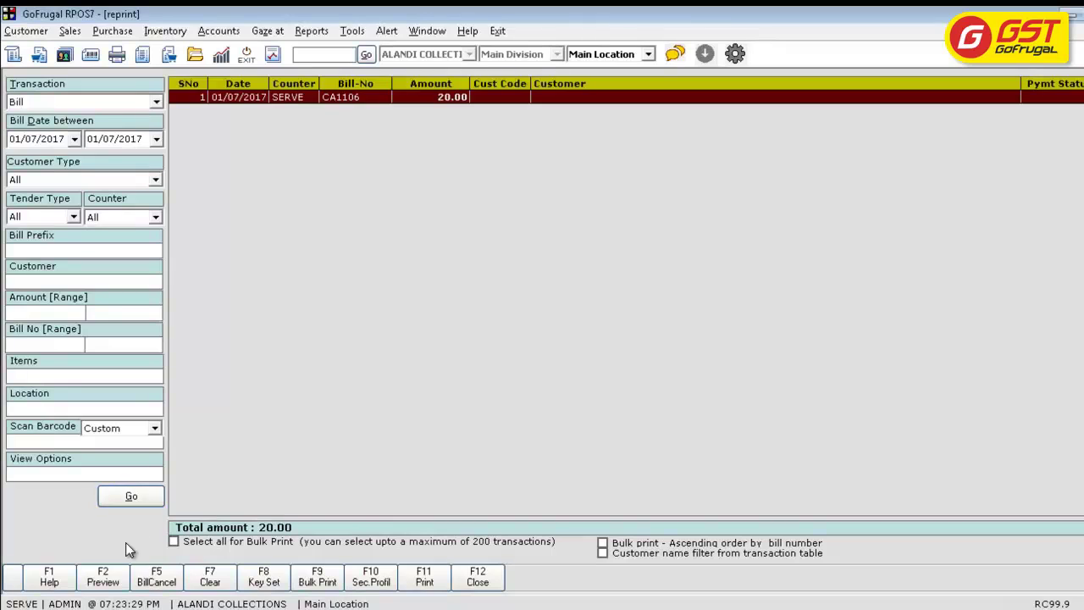
{"action": "left_click", "coordinate": [103, 583]}
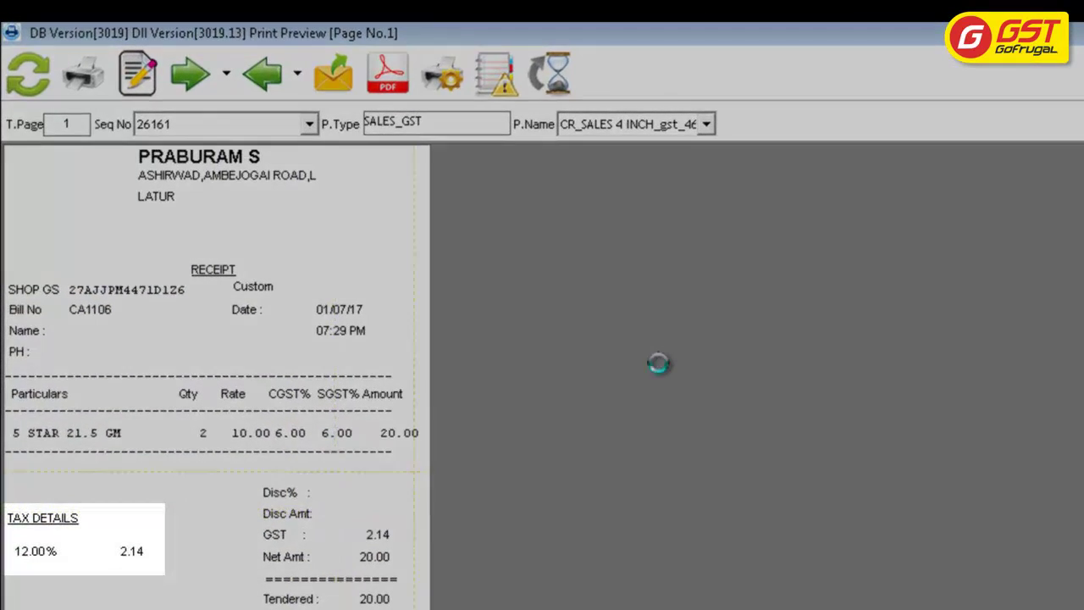